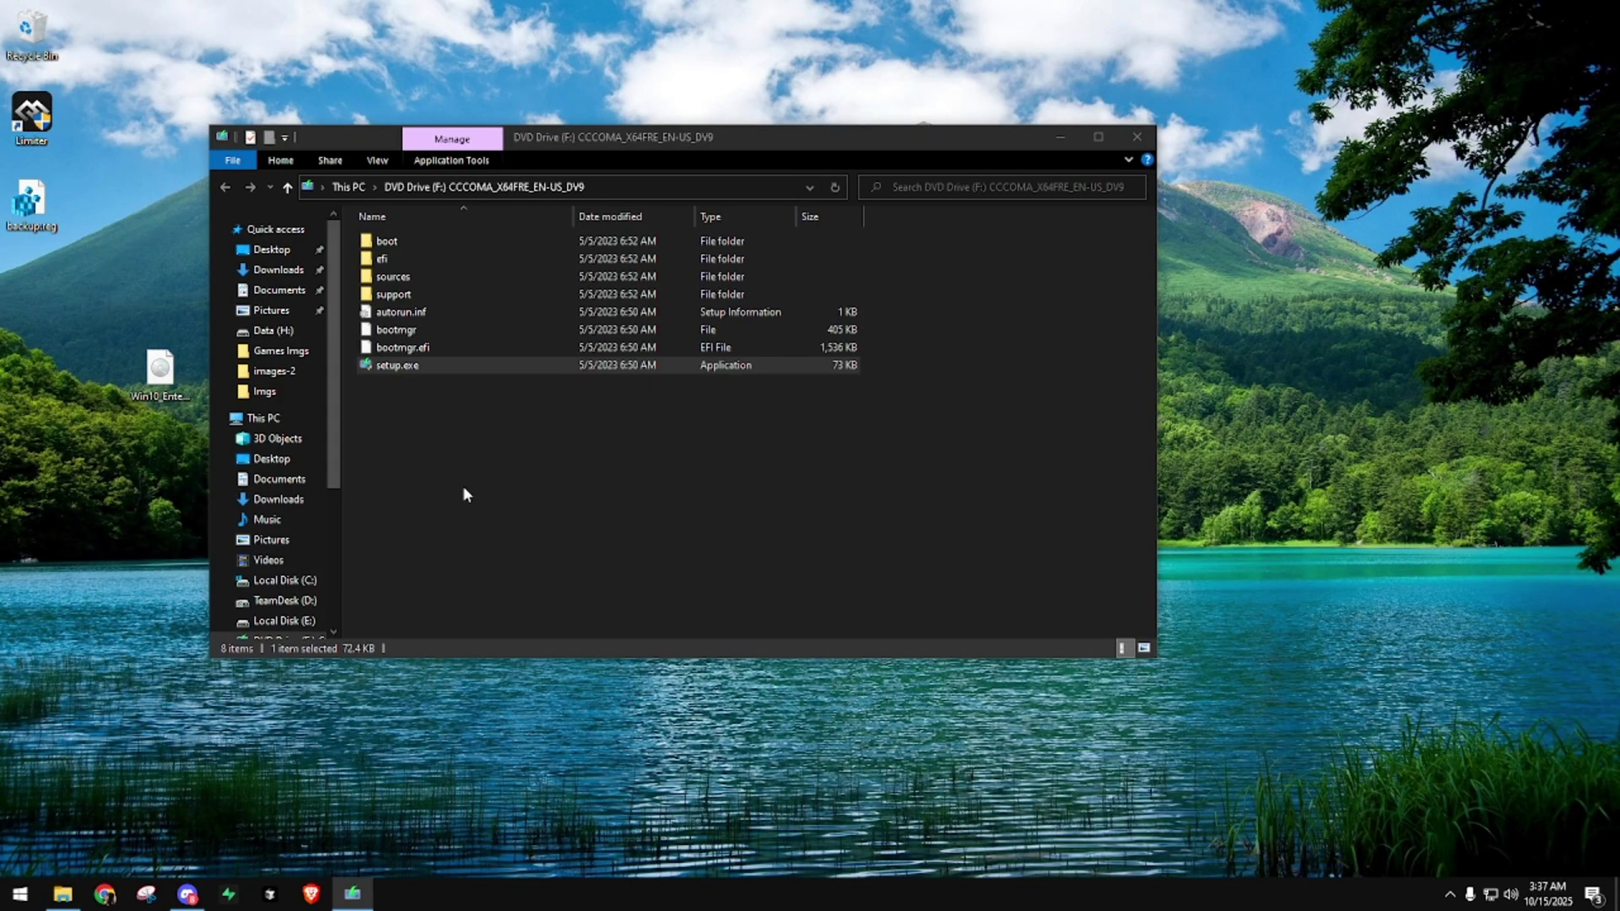
Launch Registry Editor by searching for regedit.
key(super)
text(regedit)
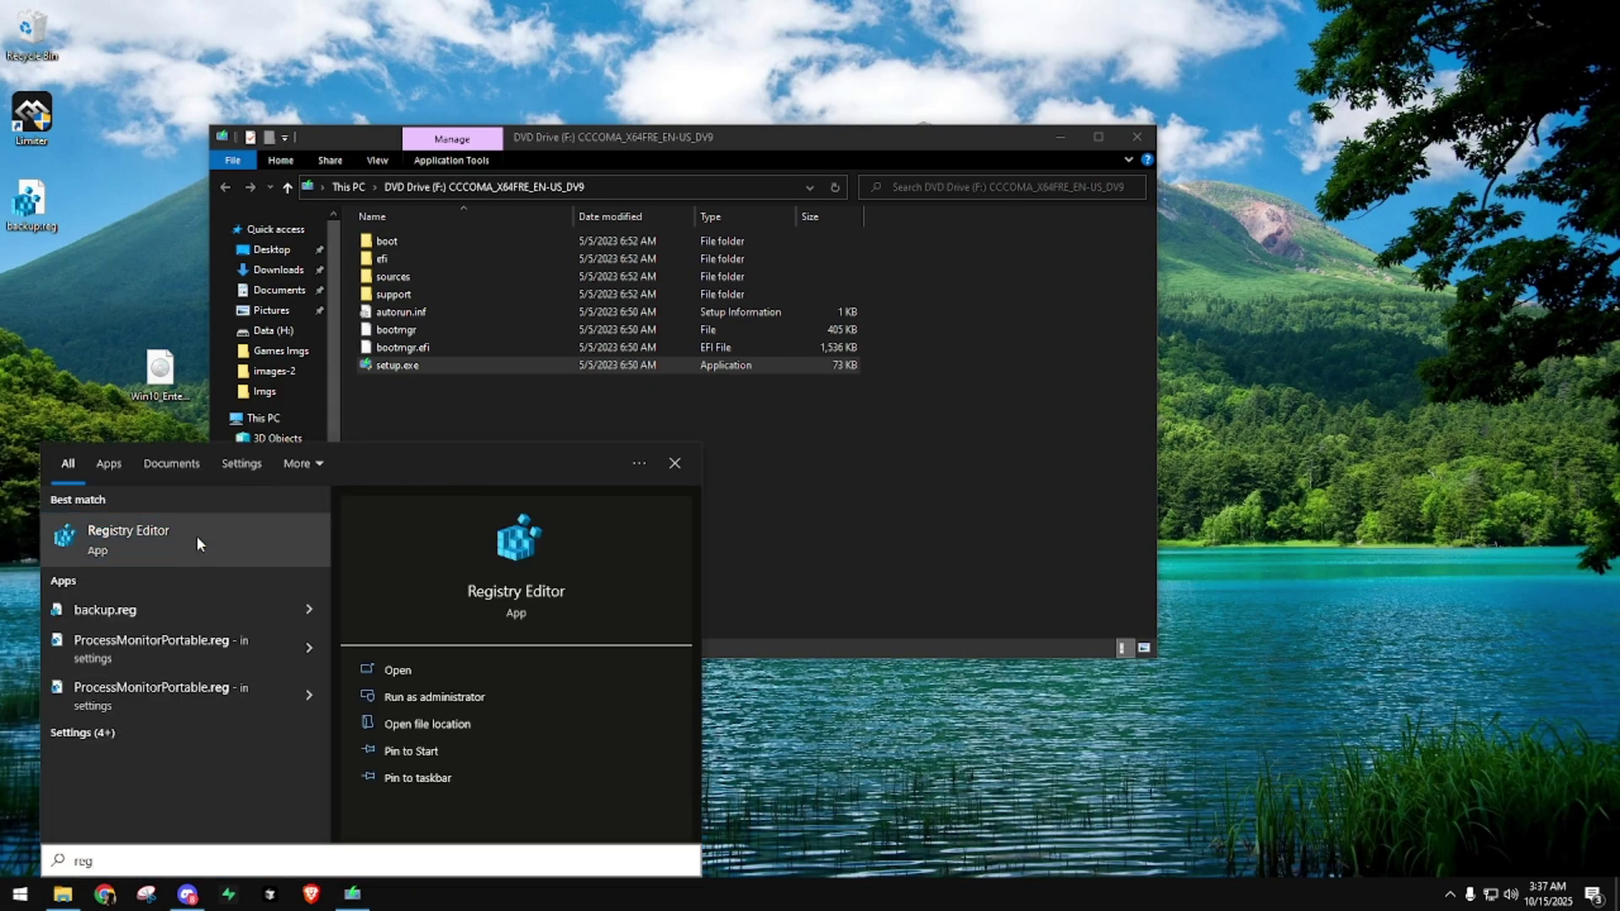
click(196, 539)
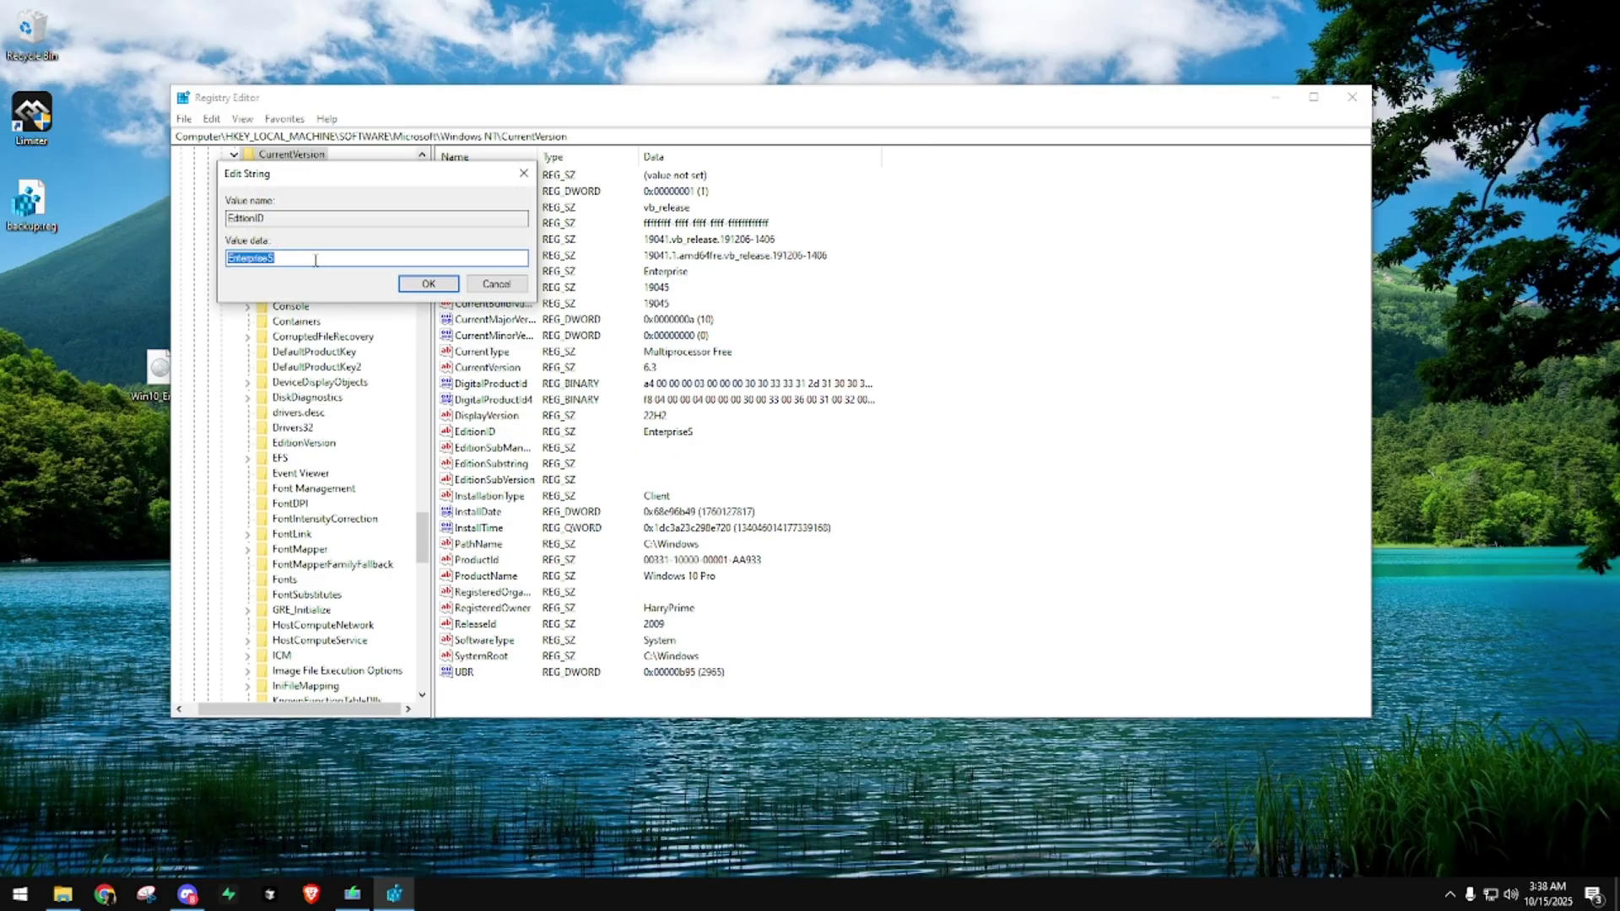
Prefix the EditionID value with IoT to make it IoTEnterpriseS, then launch Windows setup from the disc.
click(315, 260)
double_click(315, 257)
key(Home)
text(IoT)
drag(297, 261, 195, 264)
key(Return)
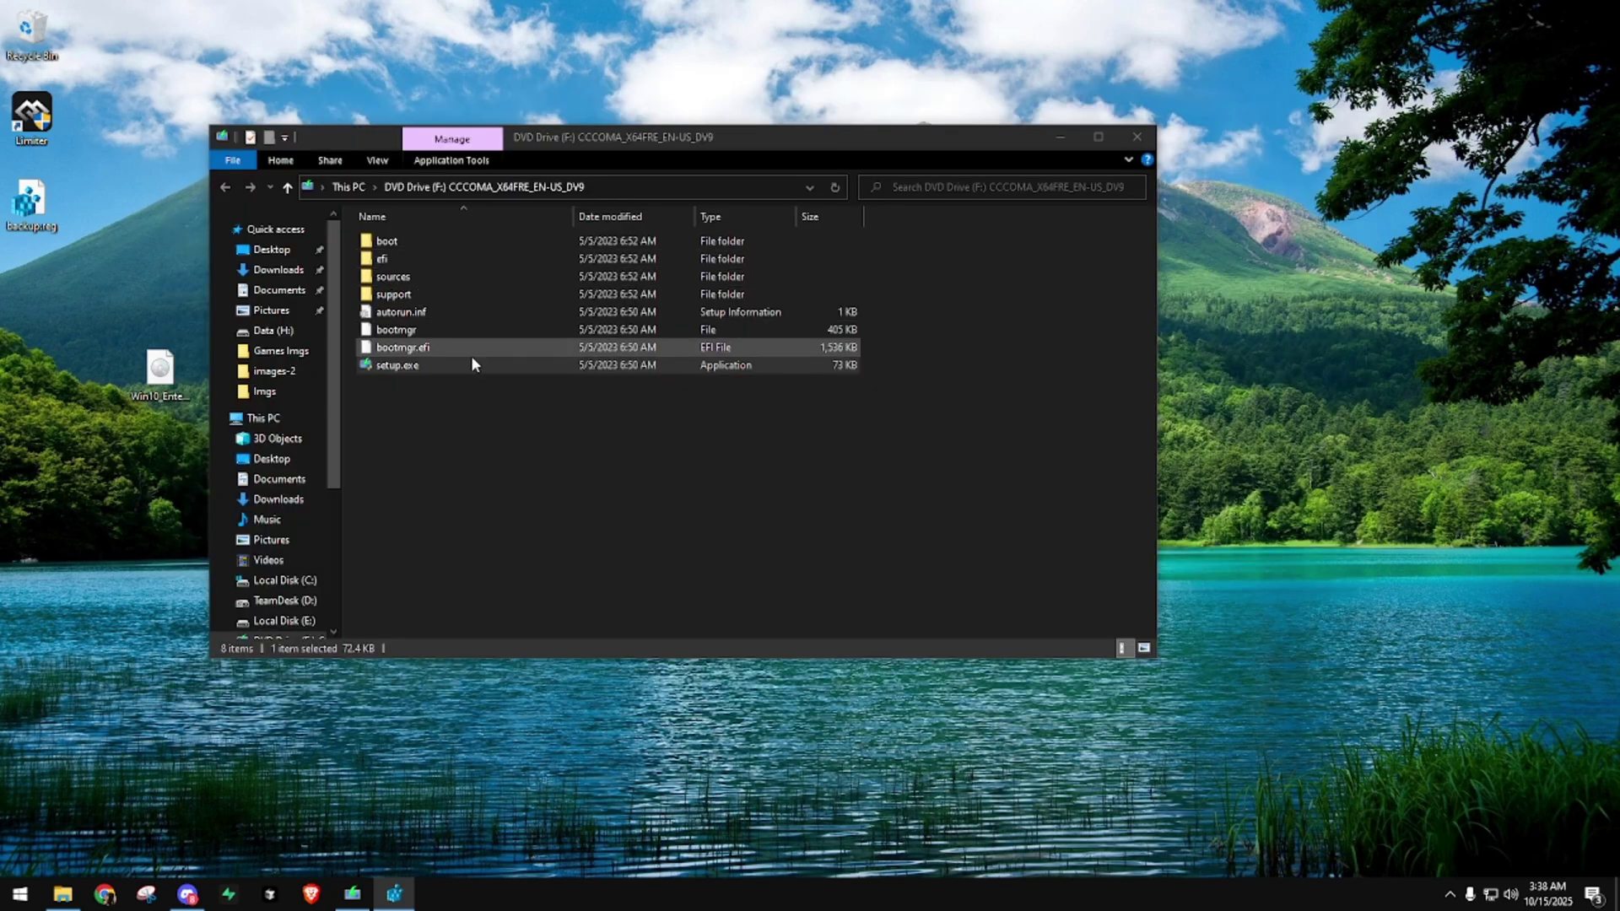
double_click(392, 371)
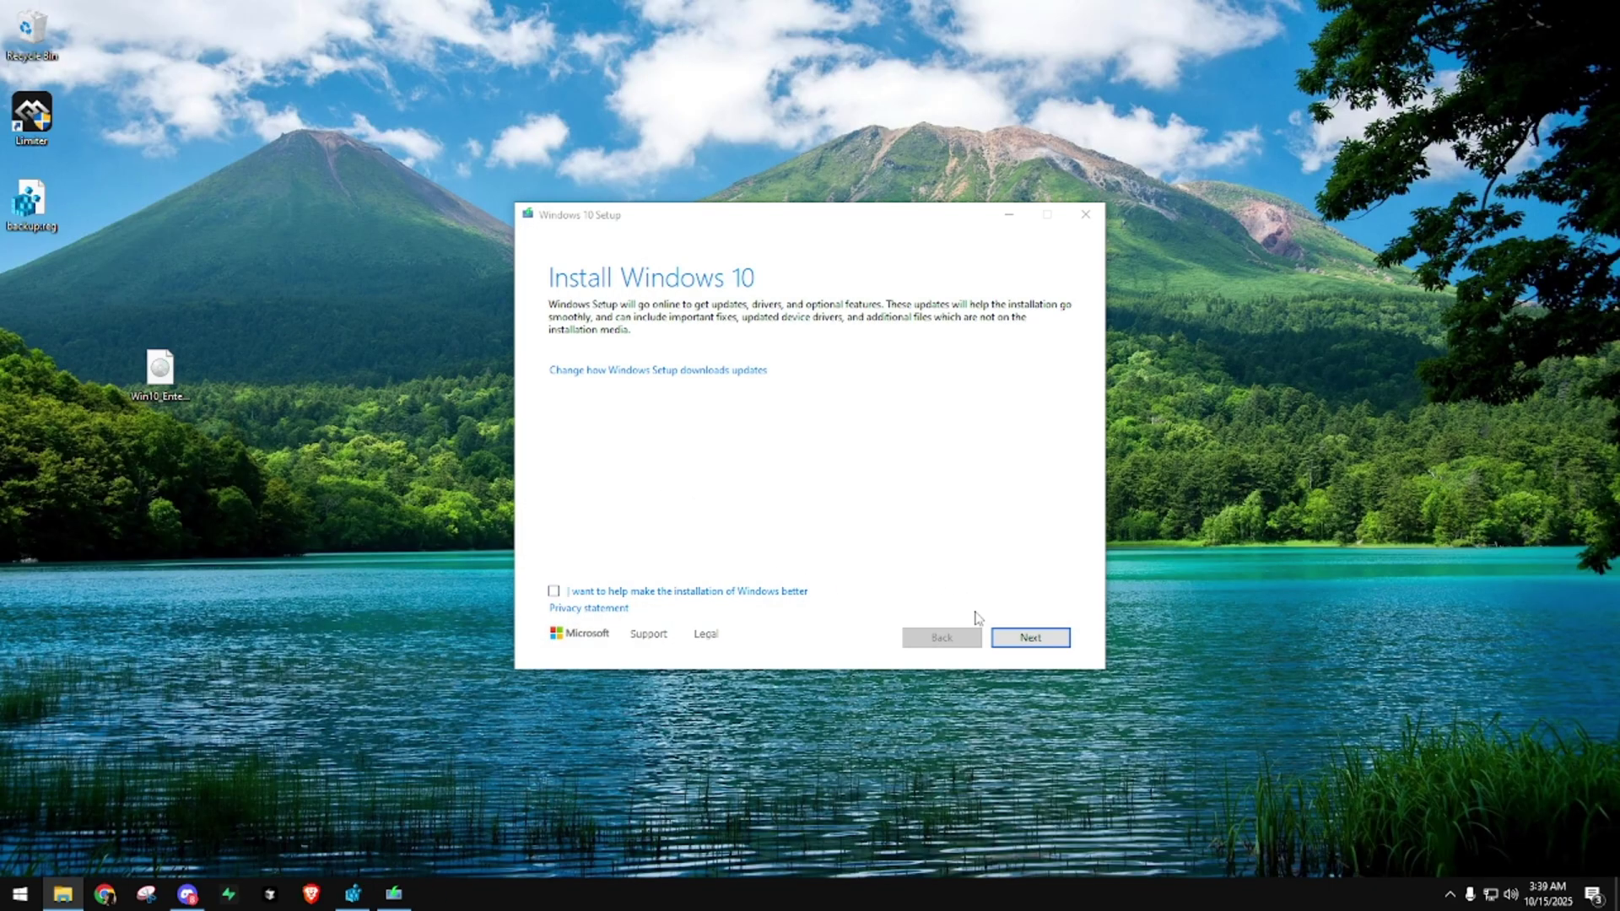
Continue past the Install Windows 10 page so Setup starts getting updates.
click(1024, 635)
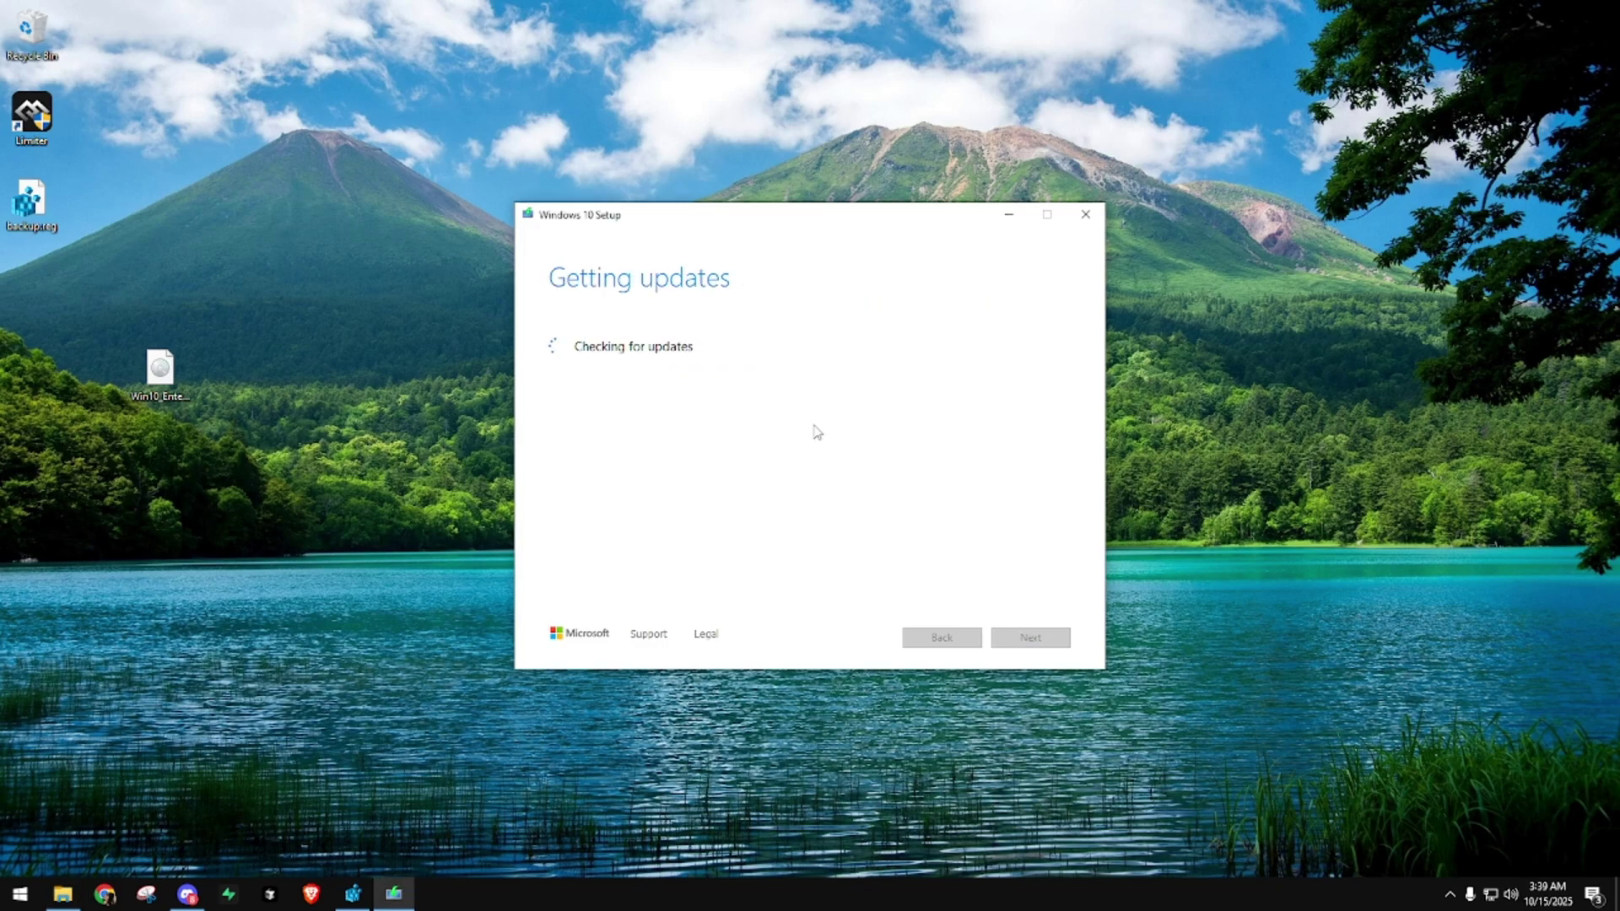
drag(885, 226, 775, 140)
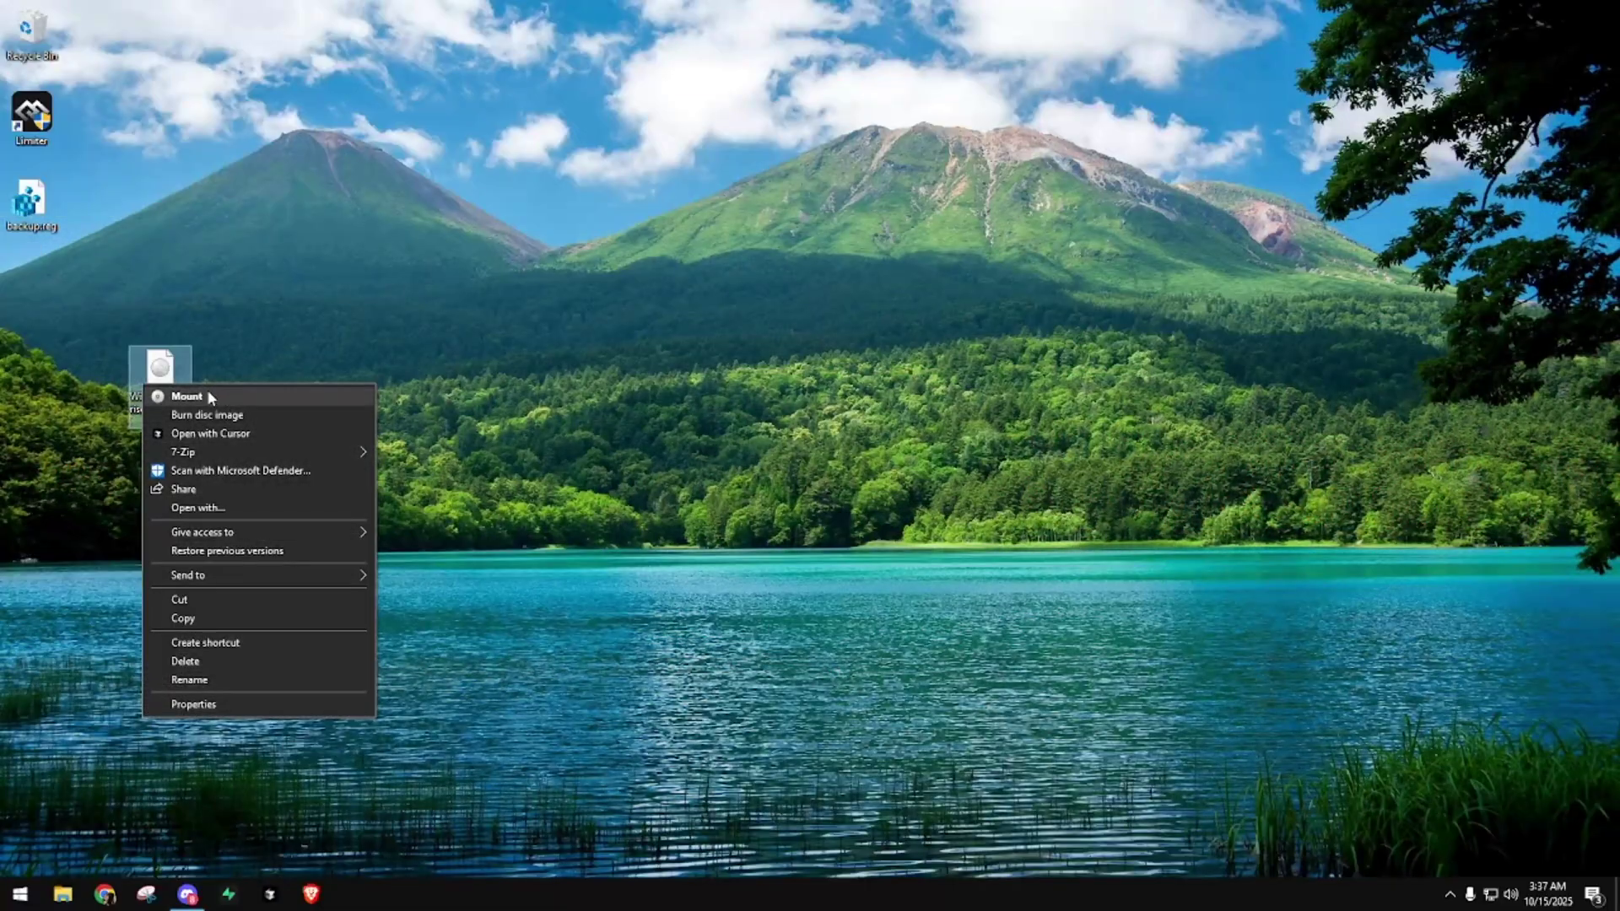
Mount the ISO, accept the license, keep personal files and apps, and start the installation.
click(206, 388)
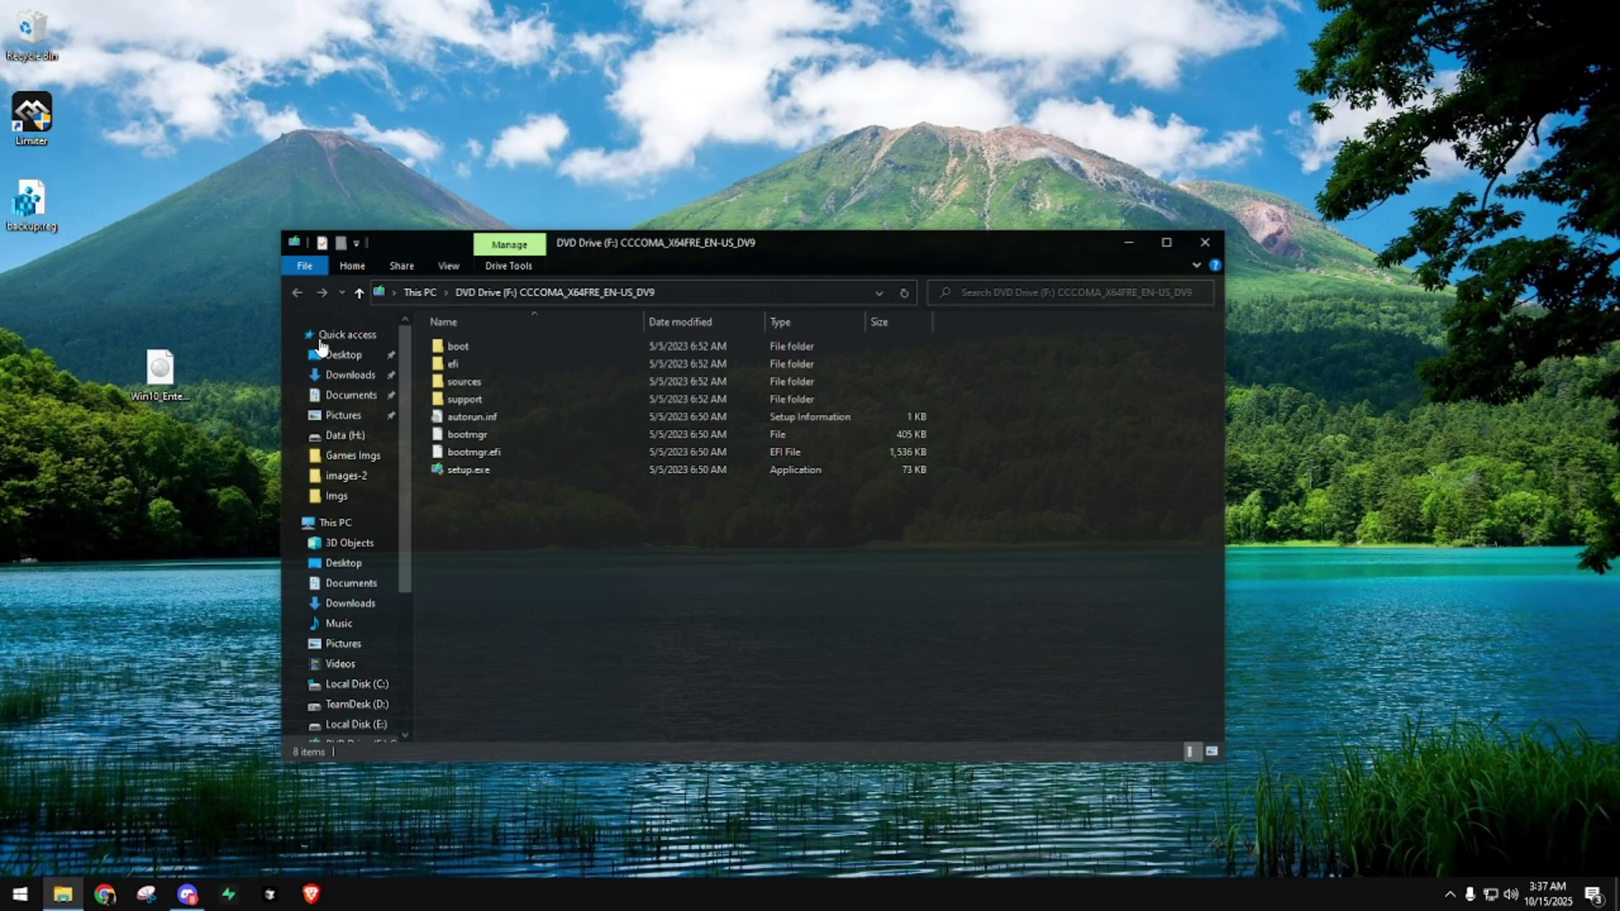
drag(648, 245, 579, 140)
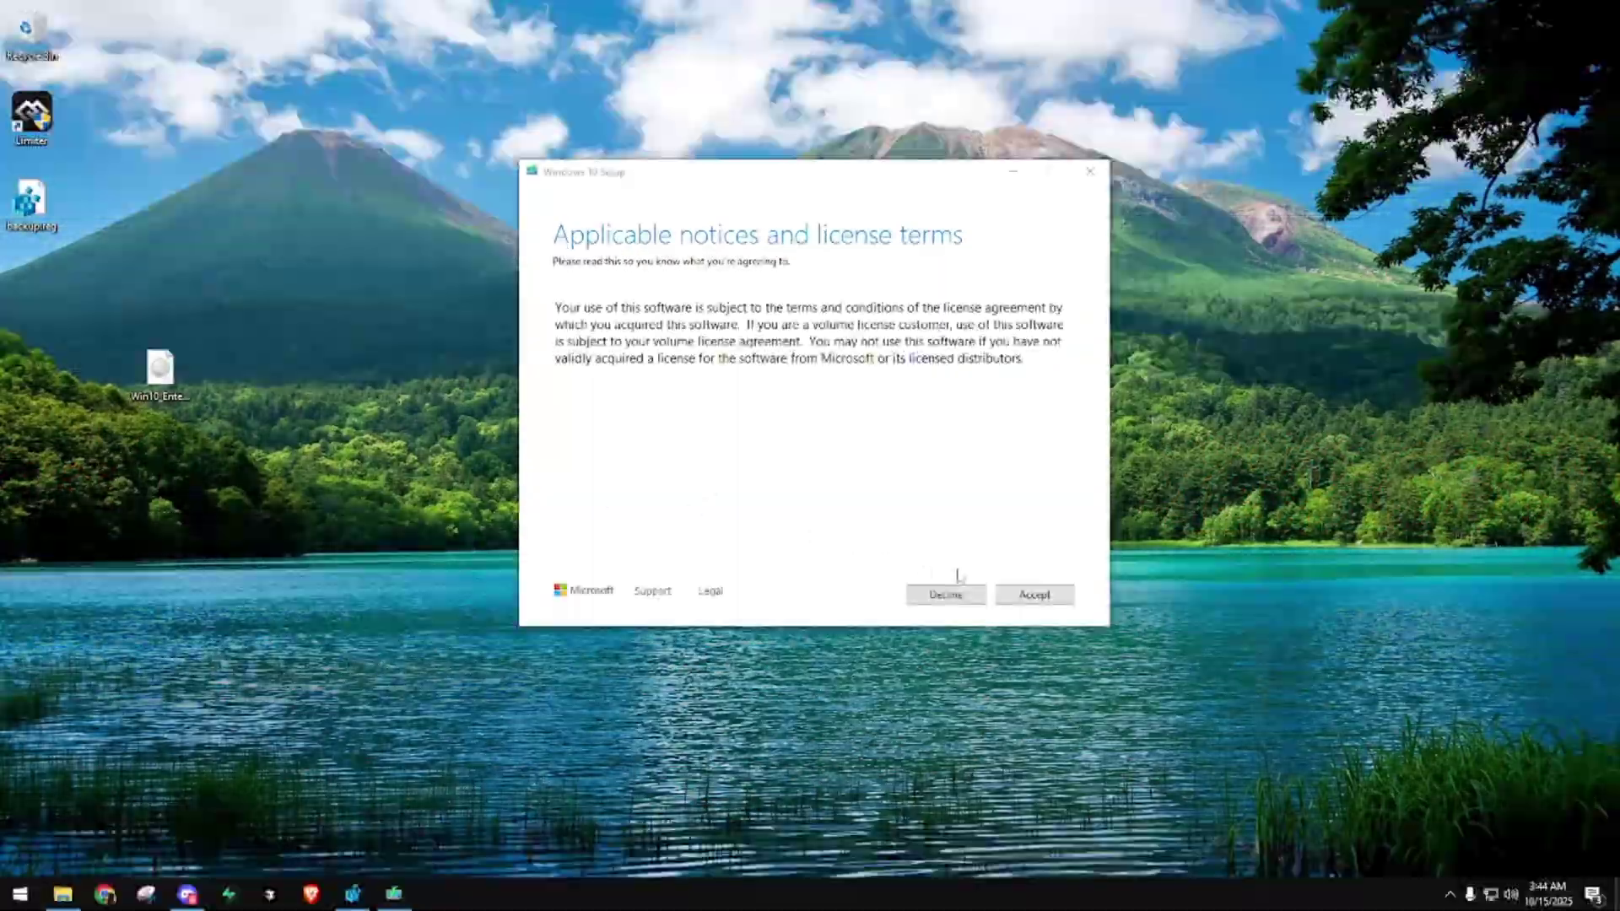
click(1035, 595)
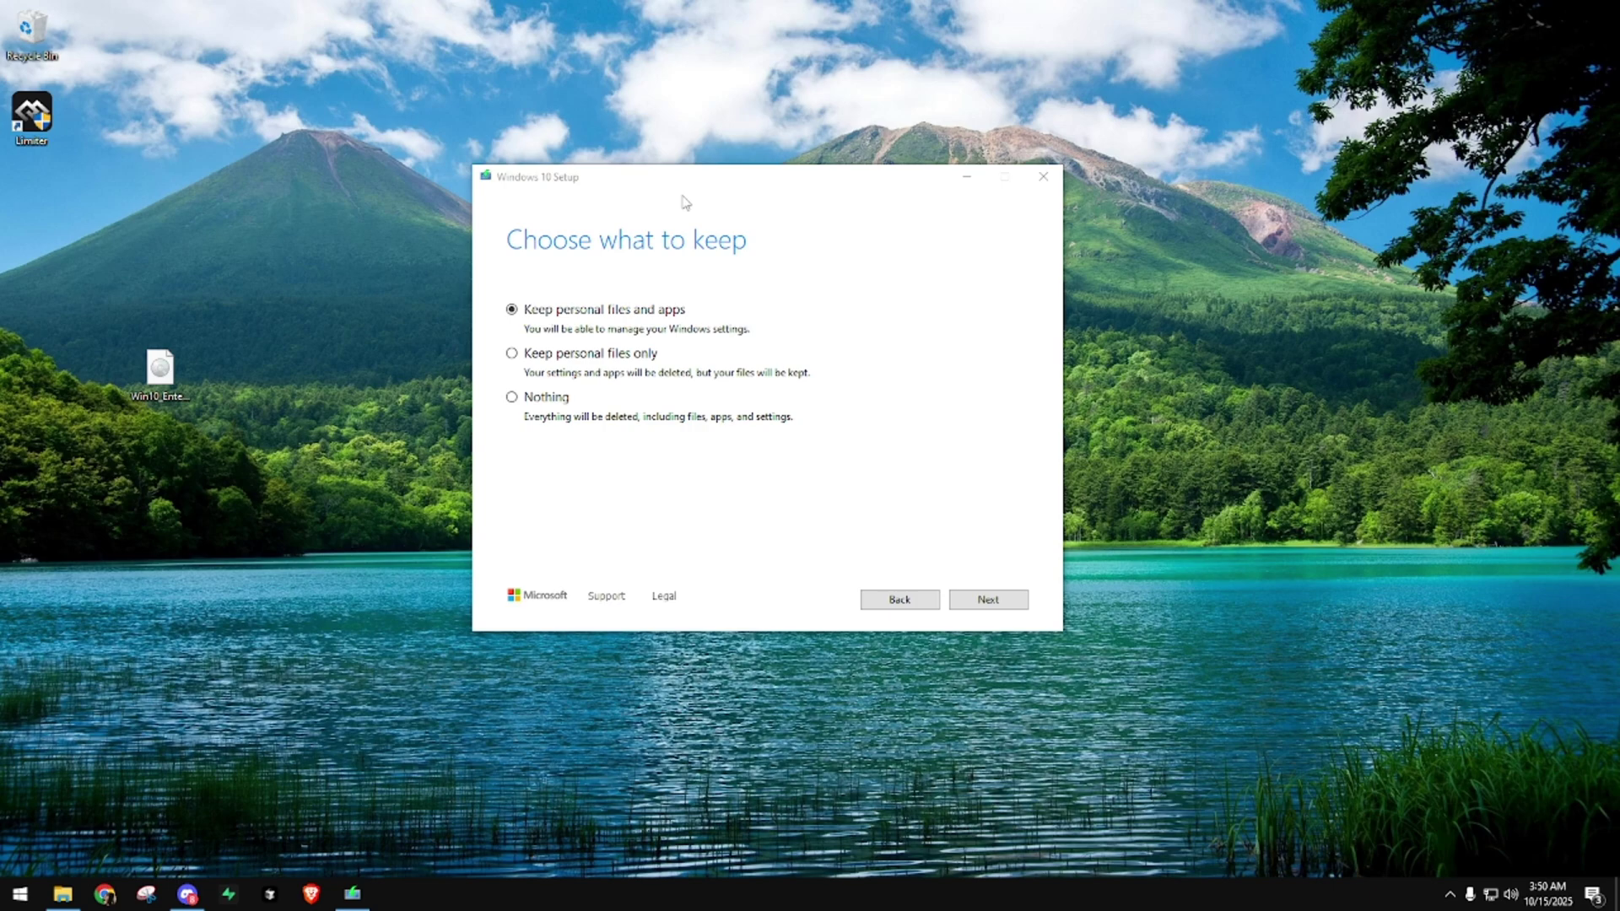
drag(687, 179, 613, 120)
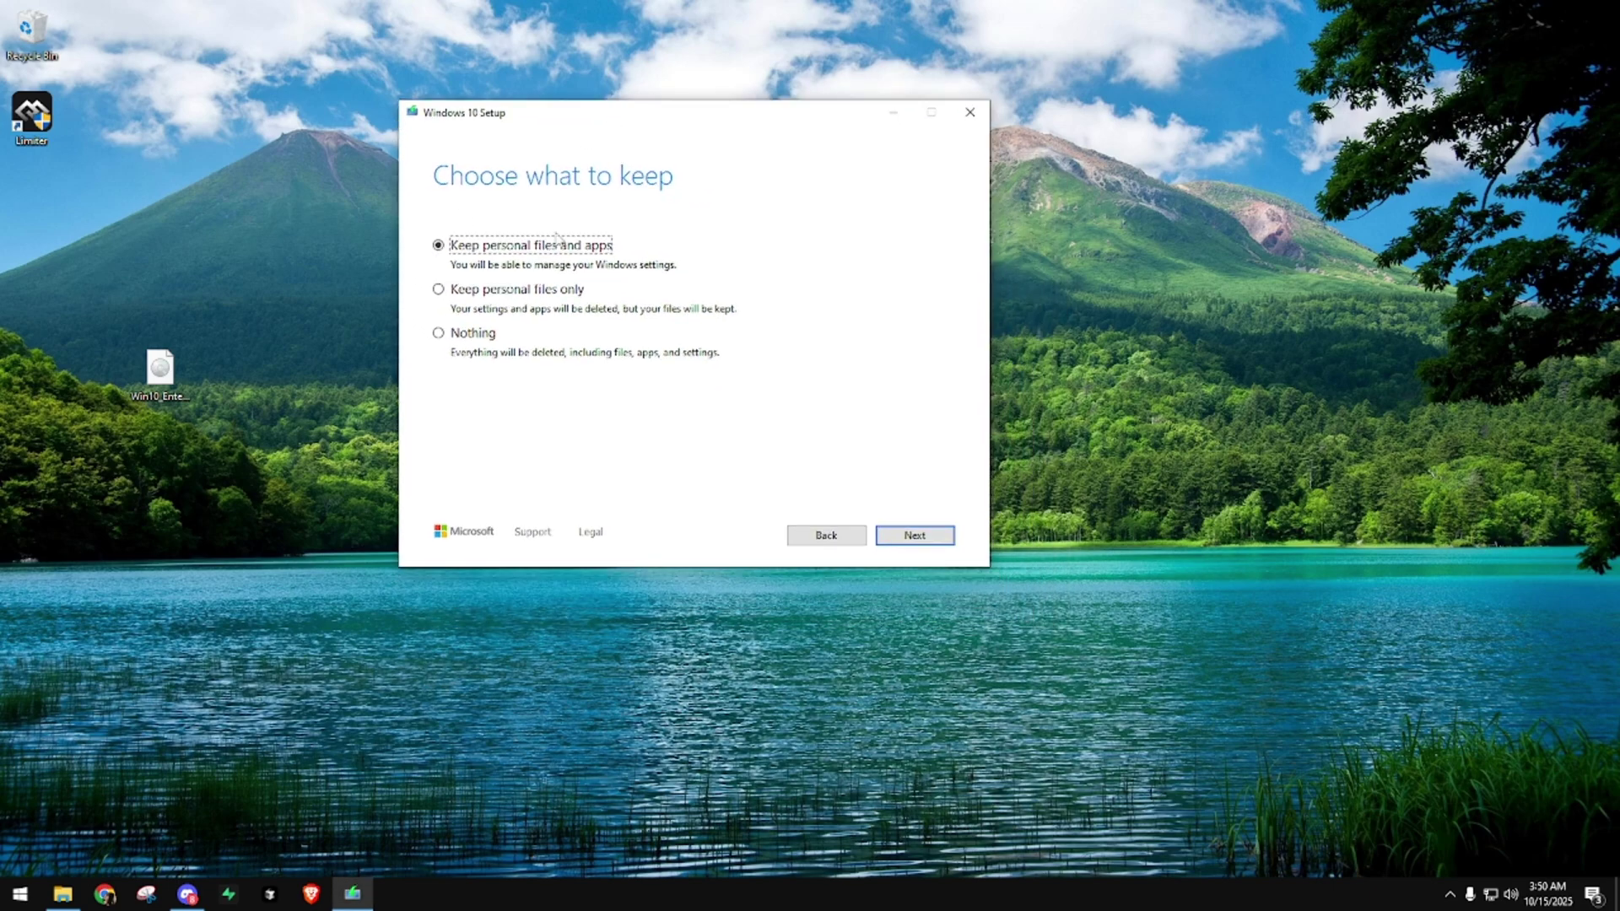
click(497, 291)
click(918, 540)
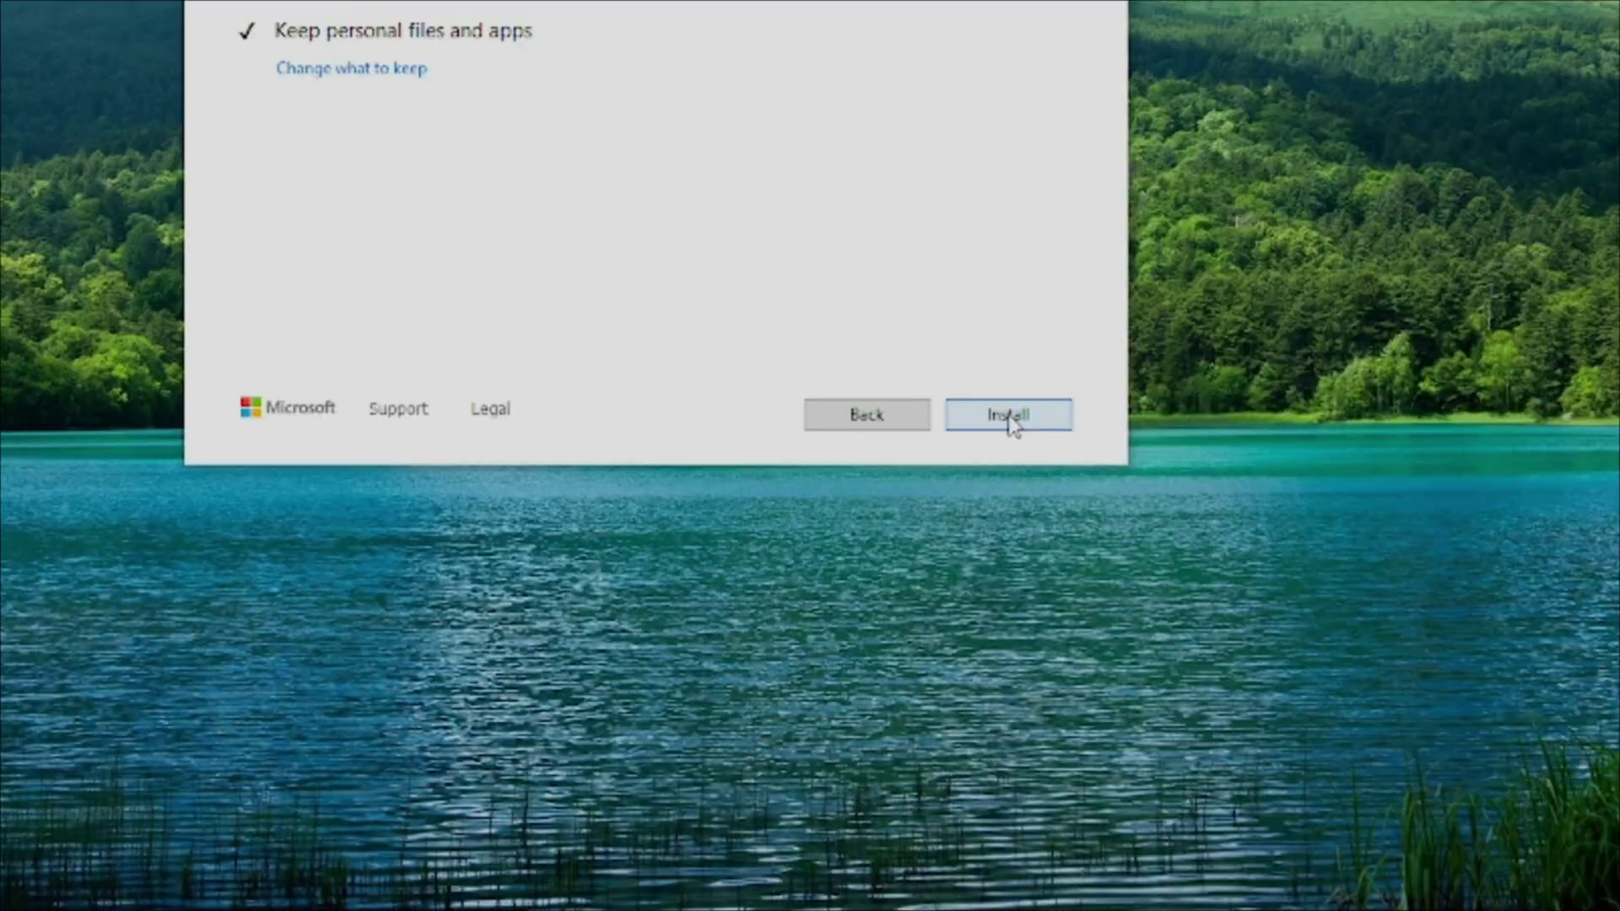
click(1009, 417)
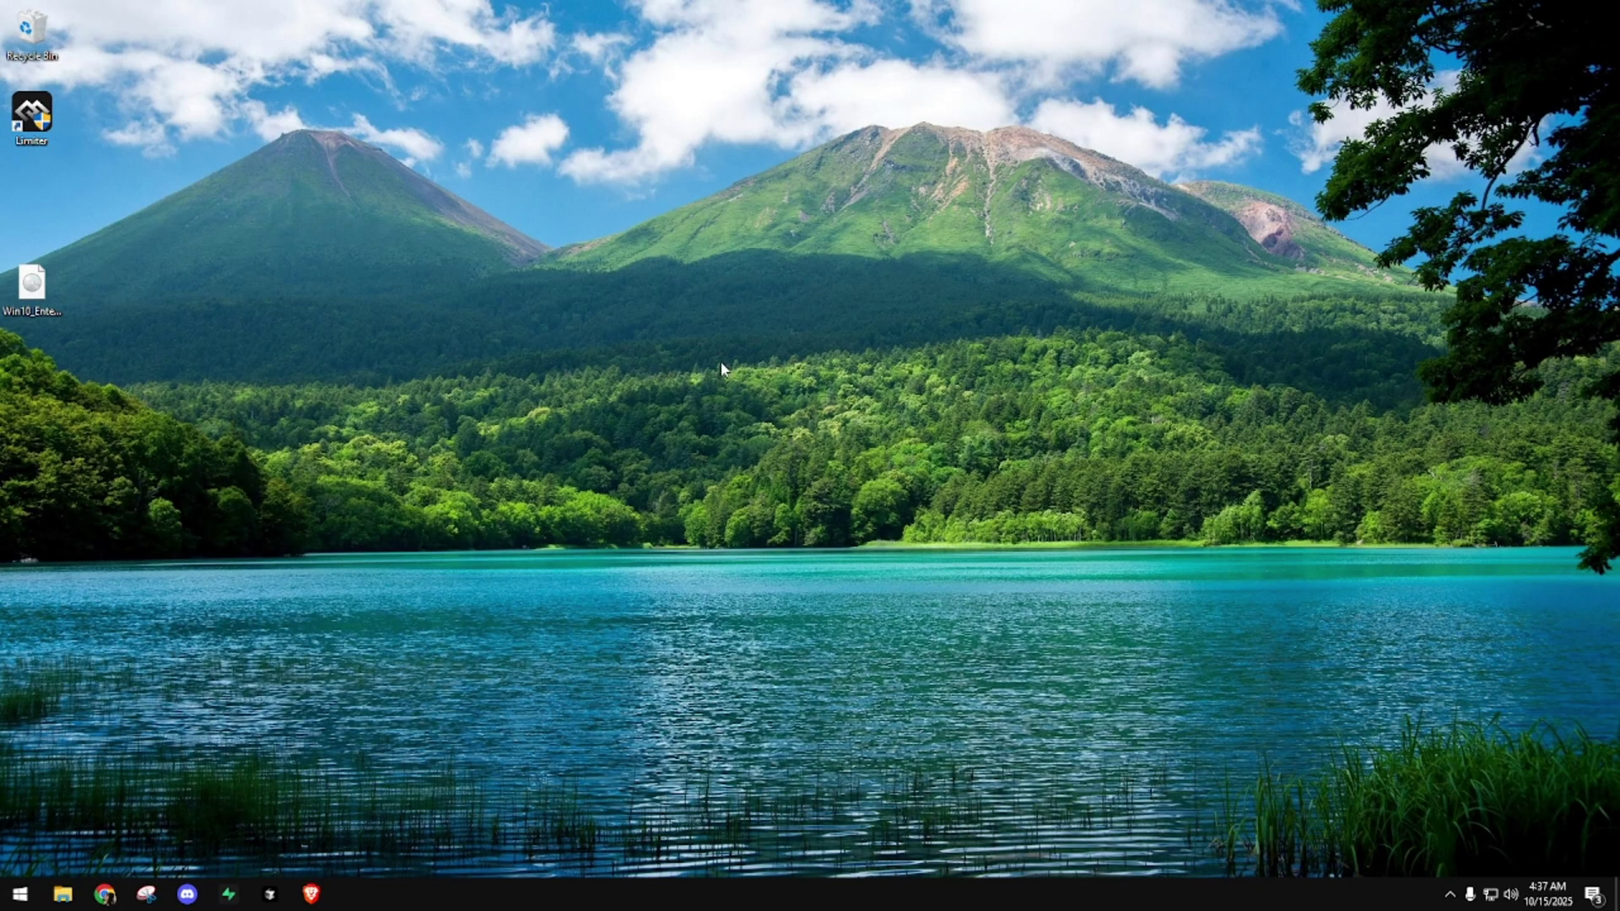
In Settings, search 'about' and confirm About your PC shows Windows 10 Enterprise LTSC.
click(20, 893)
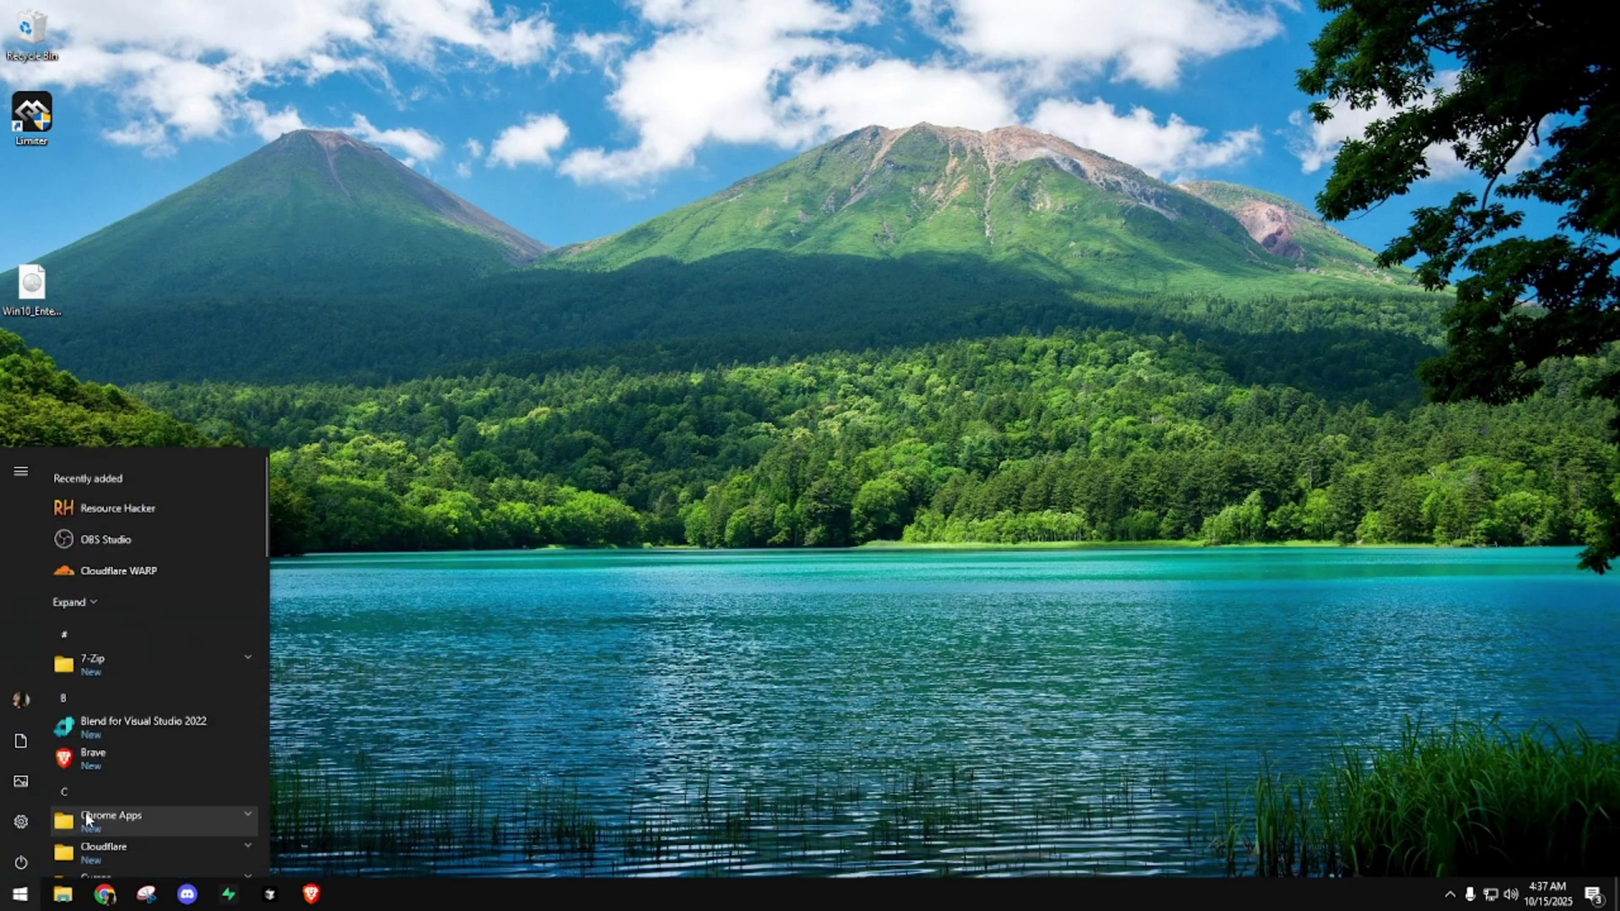
scroll(80, 813, down, 1)
click(84, 821)
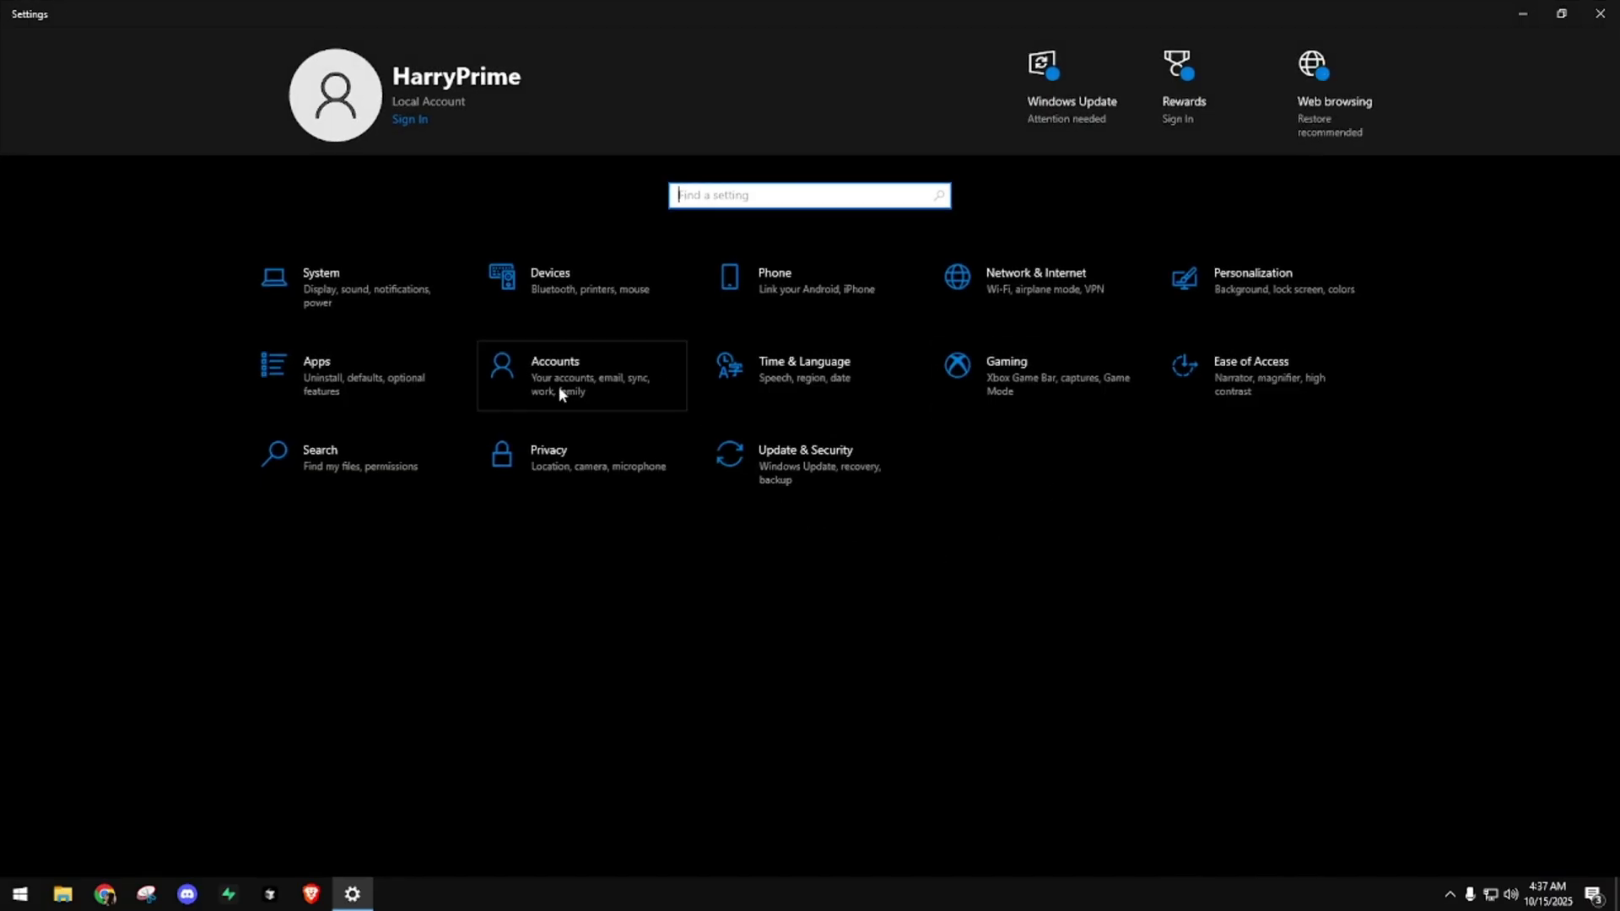
text(a)
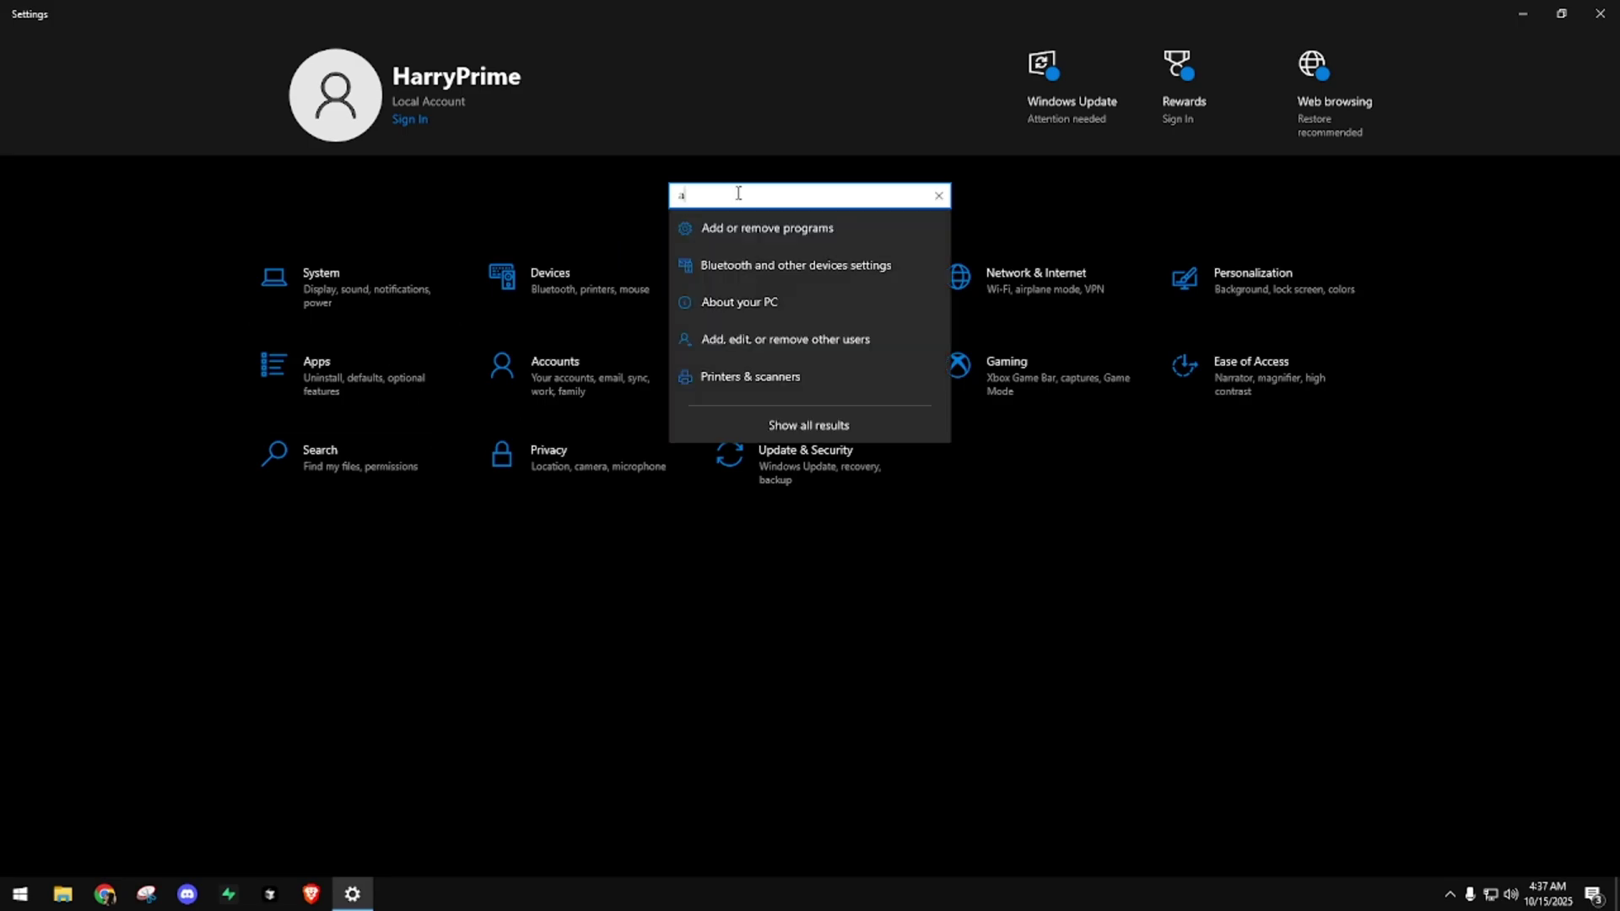
text(bout)
click(703, 225)
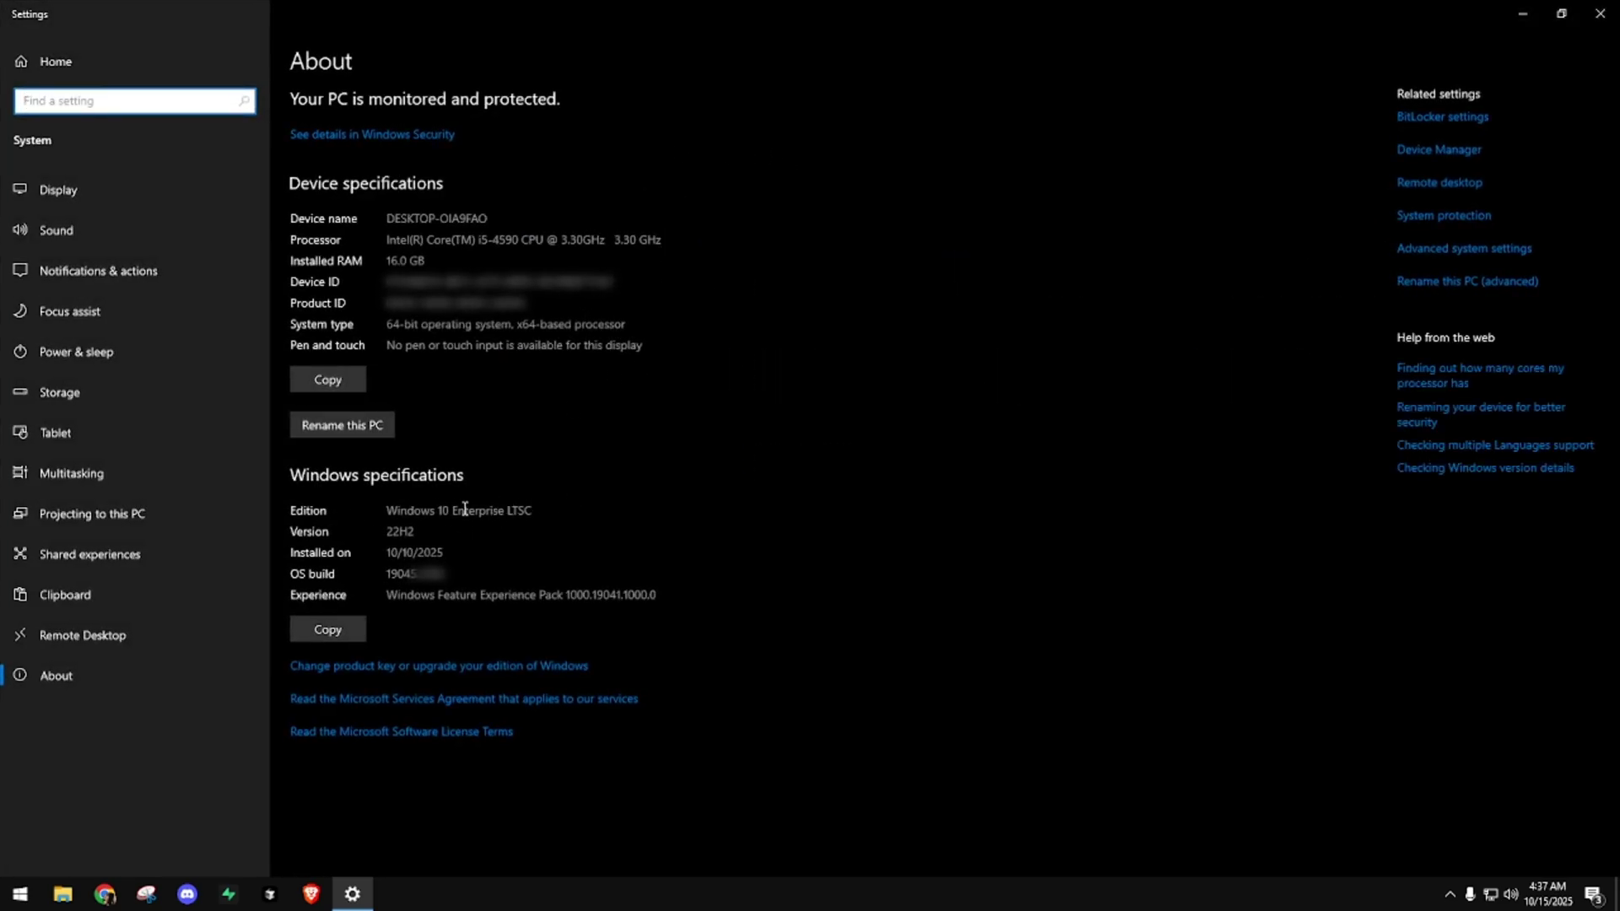
drag(387, 511, 546, 510)
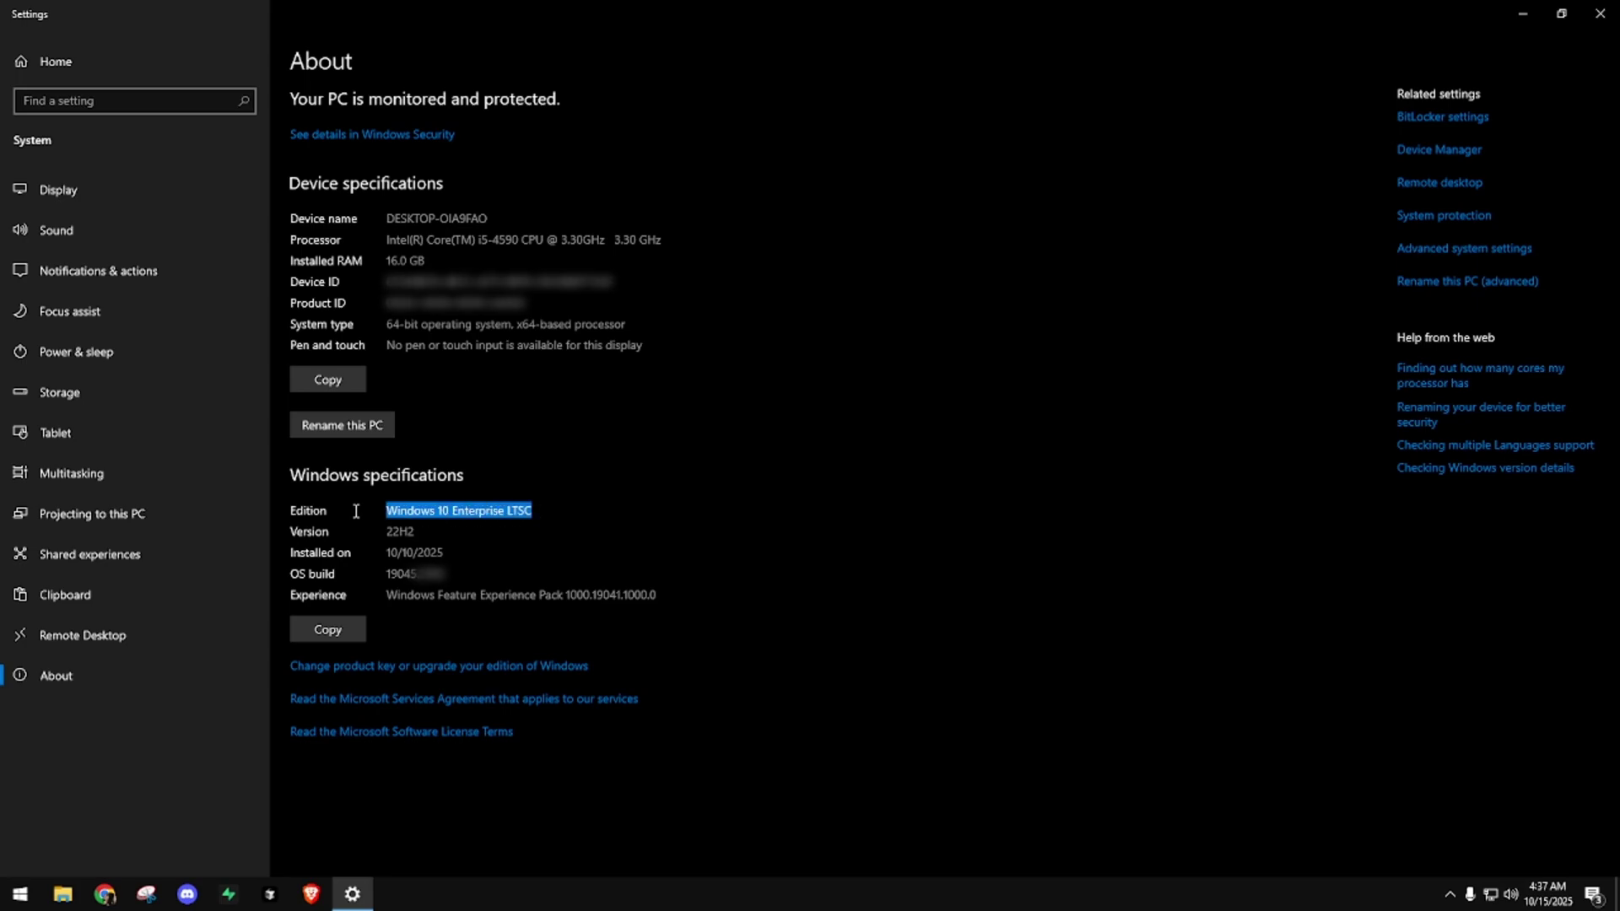
click(419, 512)
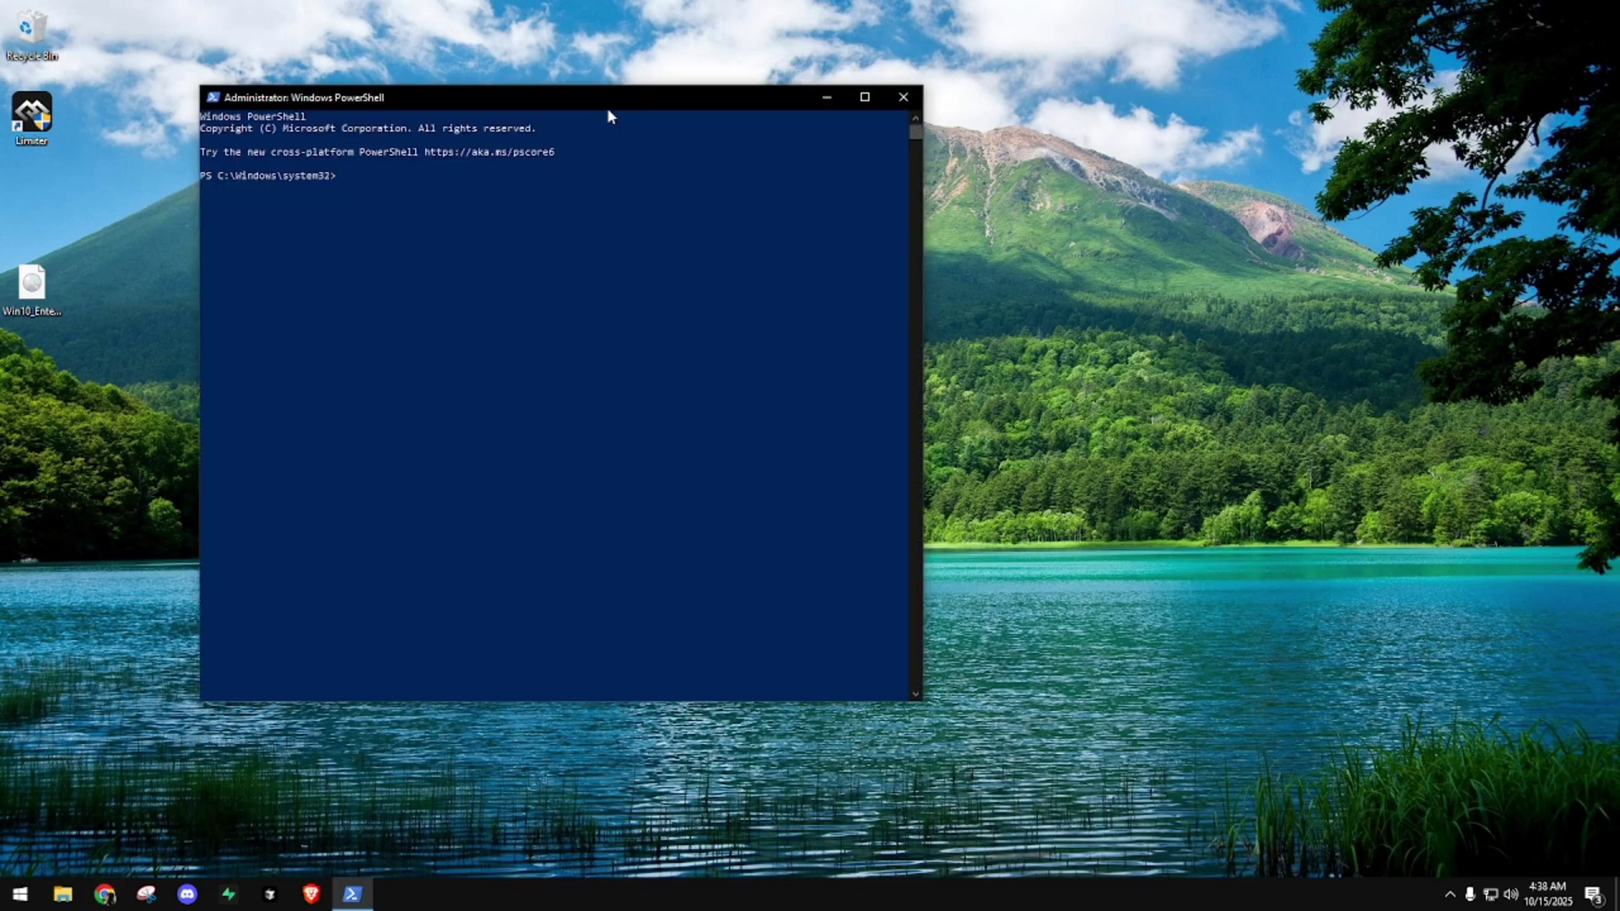
Make the administrator PowerShell window shorter.
drag(921, 700, 918, 530)
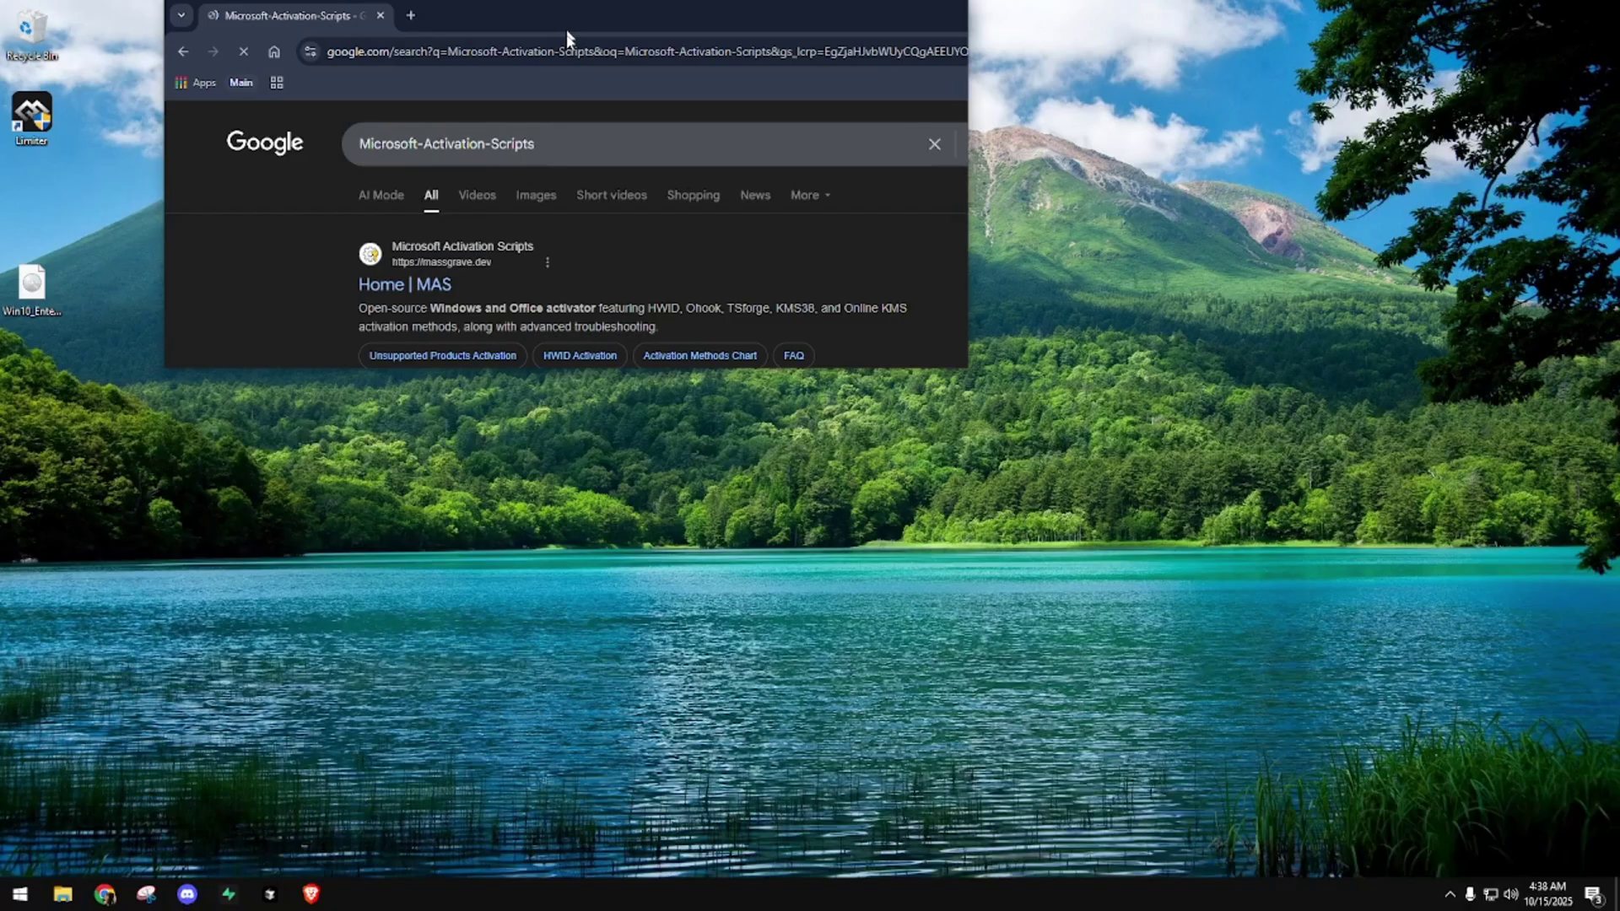
drag(566, 34, 728, 2)
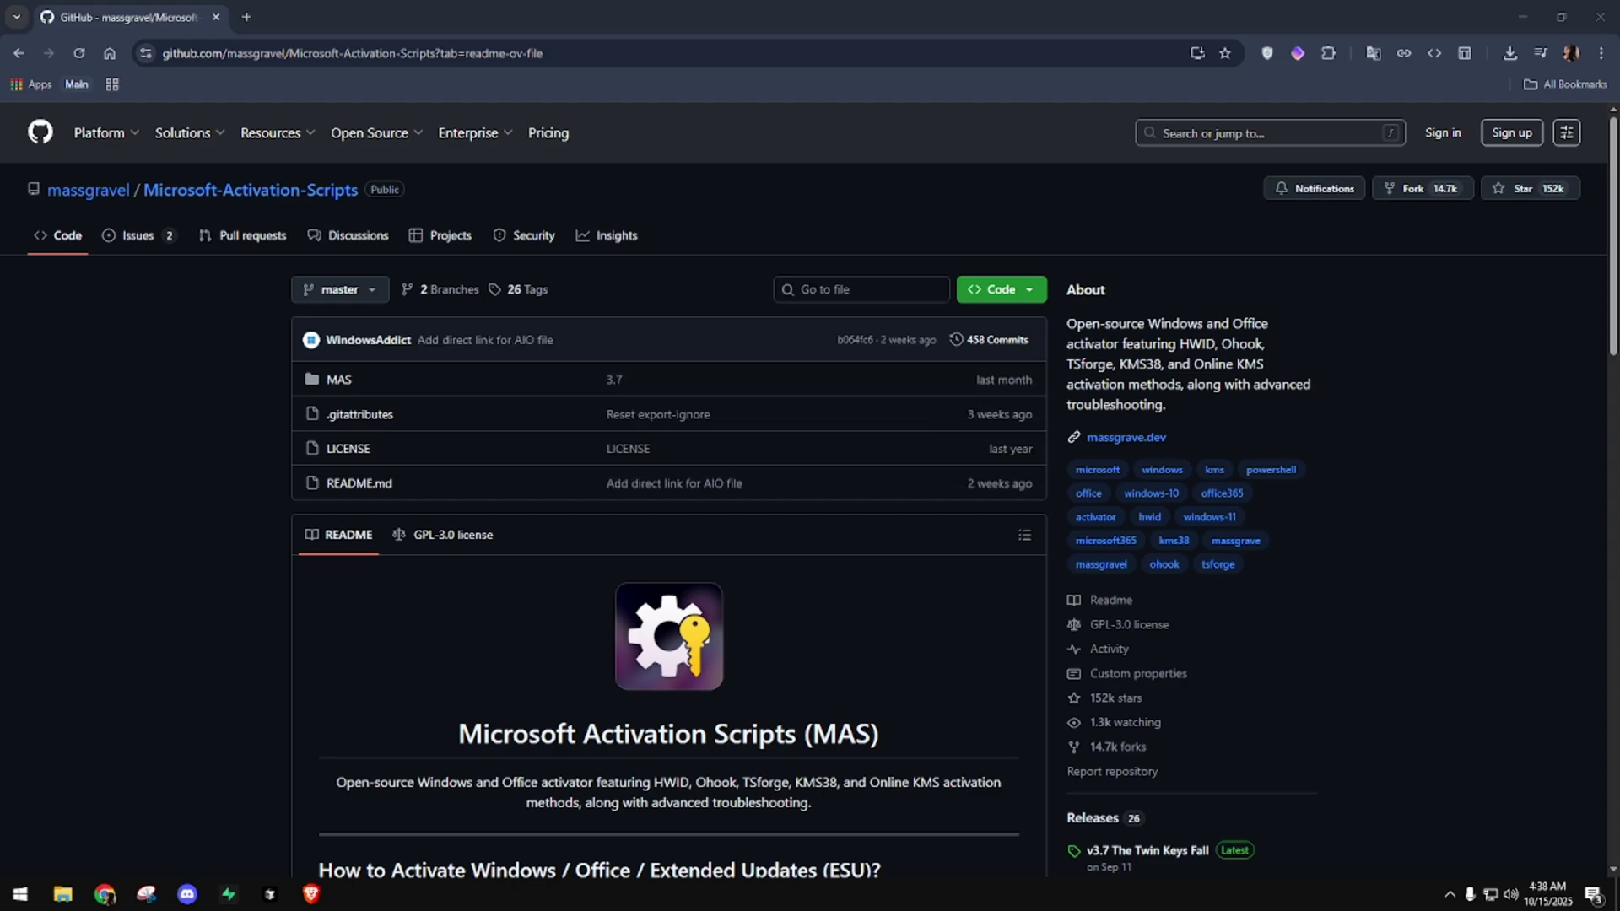
scroll(609, 404, down, 5)
drag(619, 509, 373, 519)
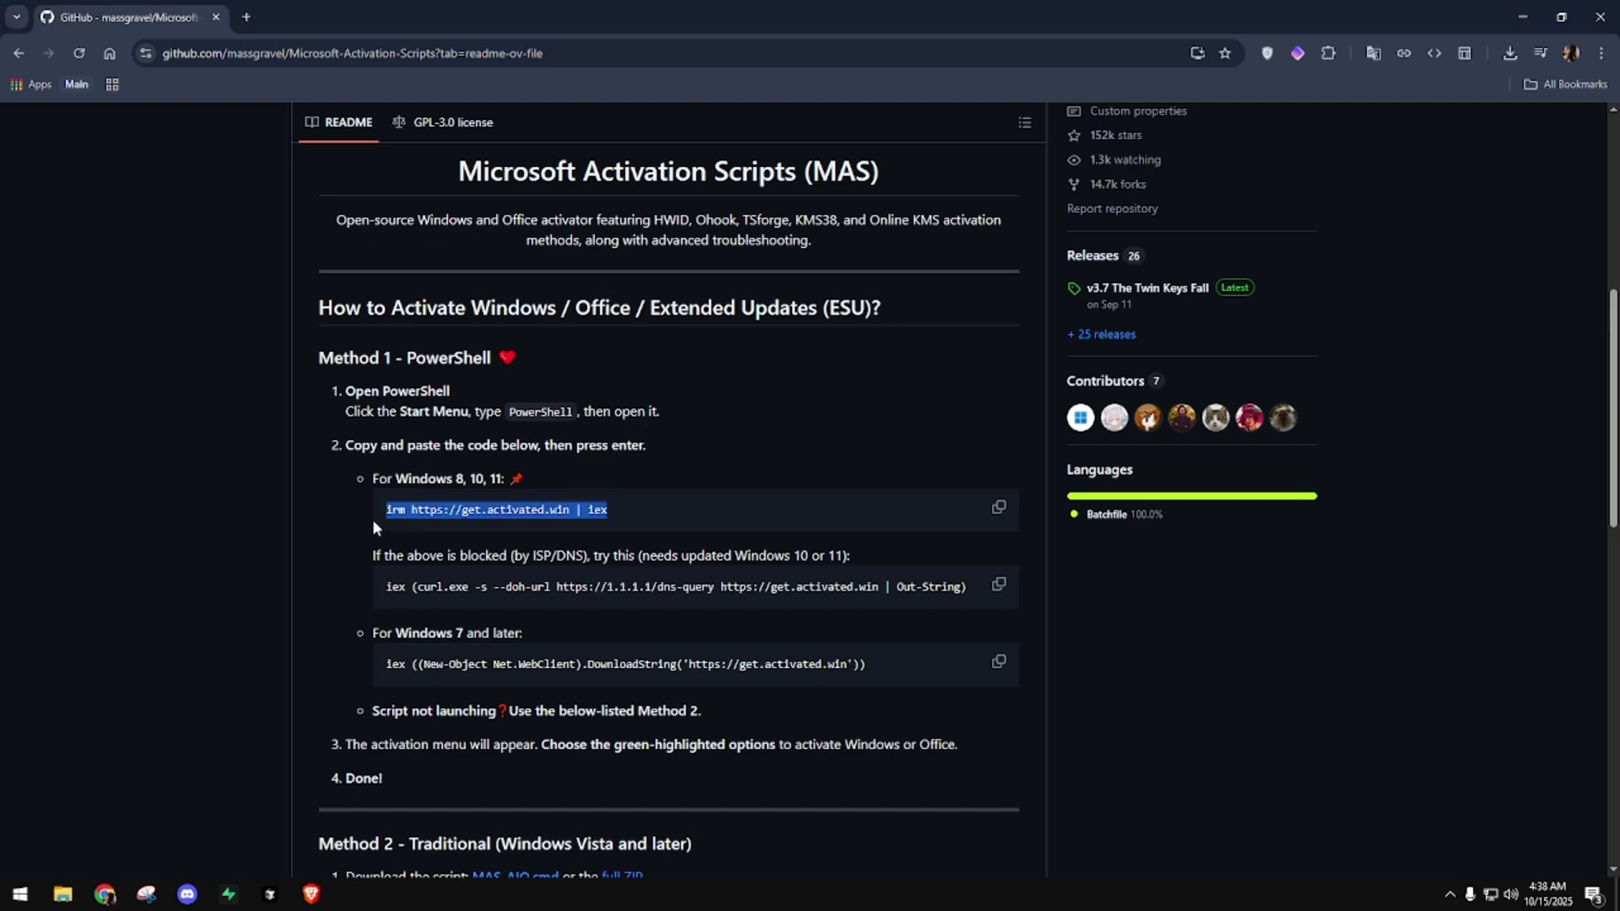
click(996, 510)
scroll(765, 590, down, 2)
click(352, 896)
right_click(535, 325)
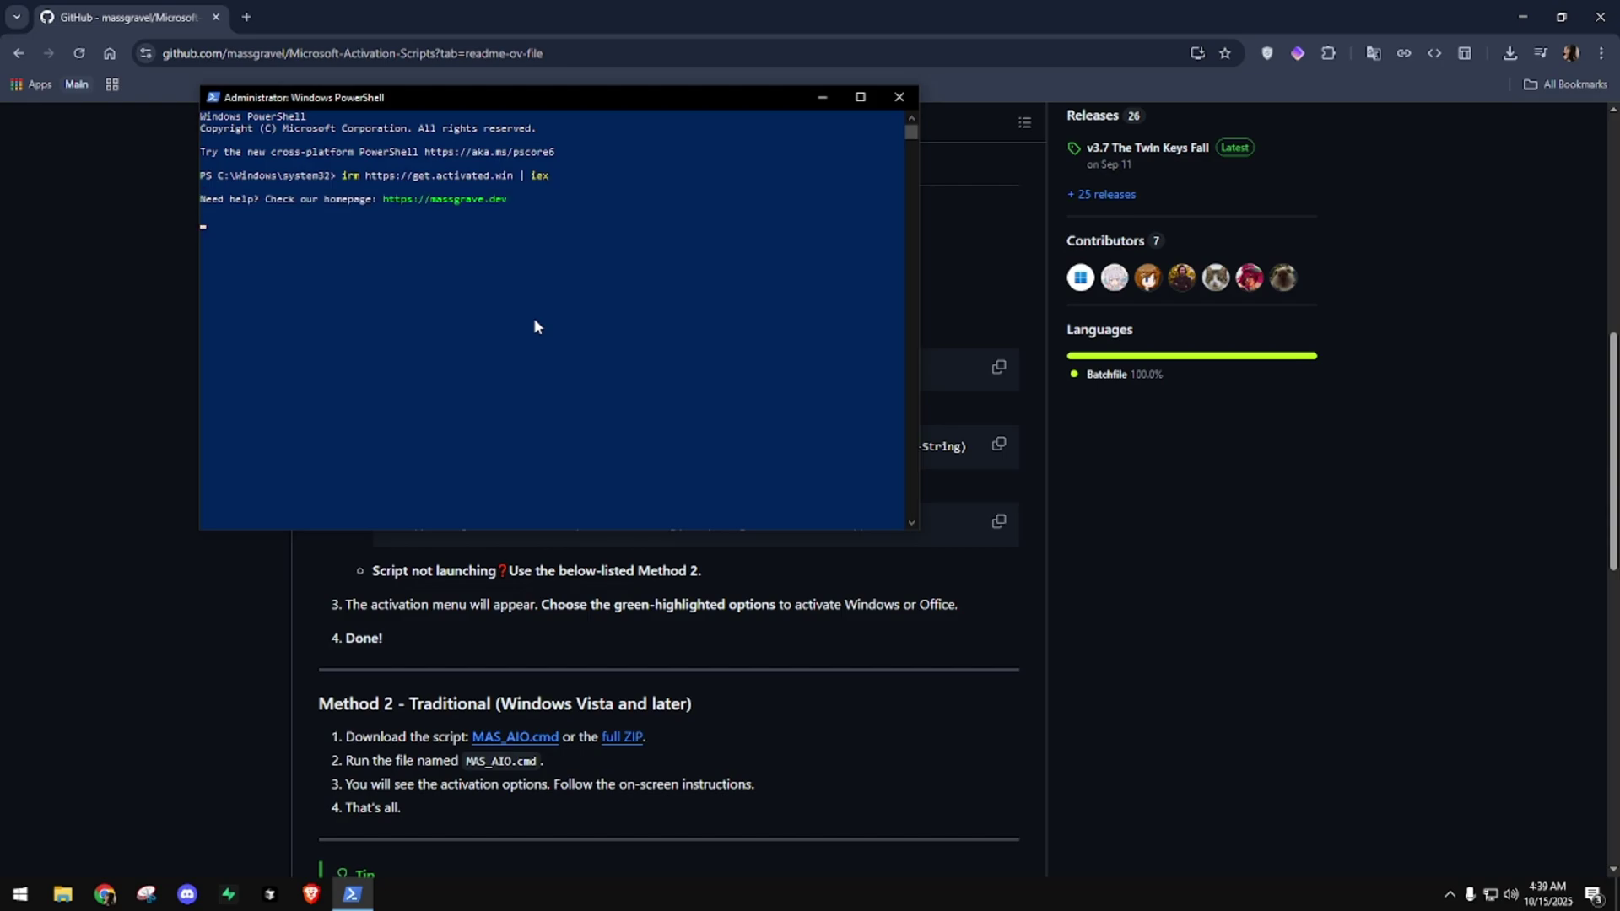